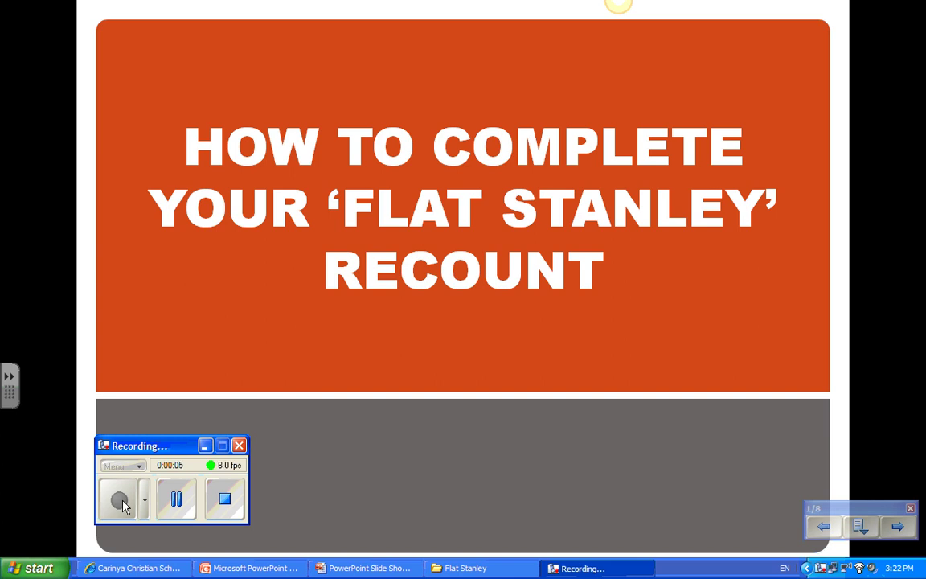
- Advance the slideshow to slide 2, 'Flat Stanley Recount', with its five steps
left_click(898, 528)
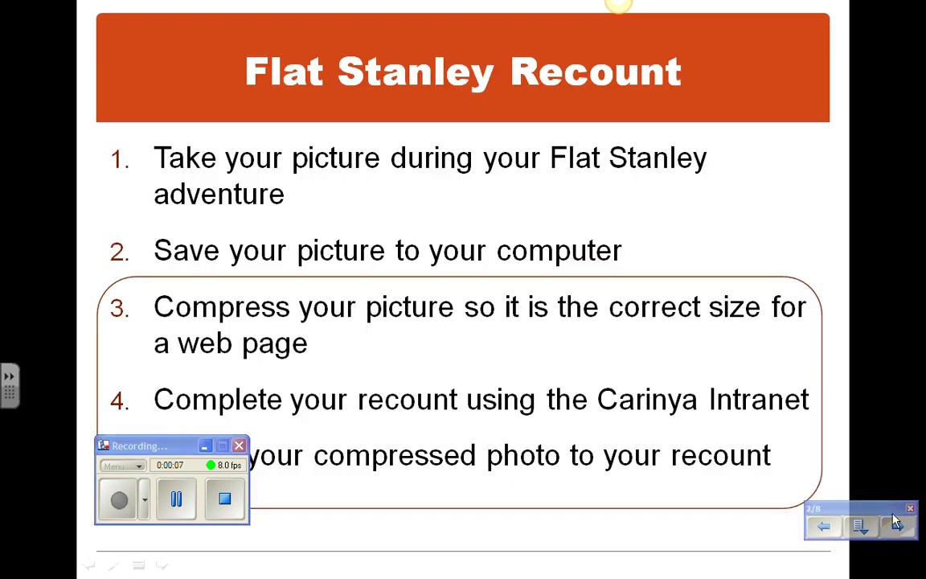
left_click_drag(189, 447, 830, 156)
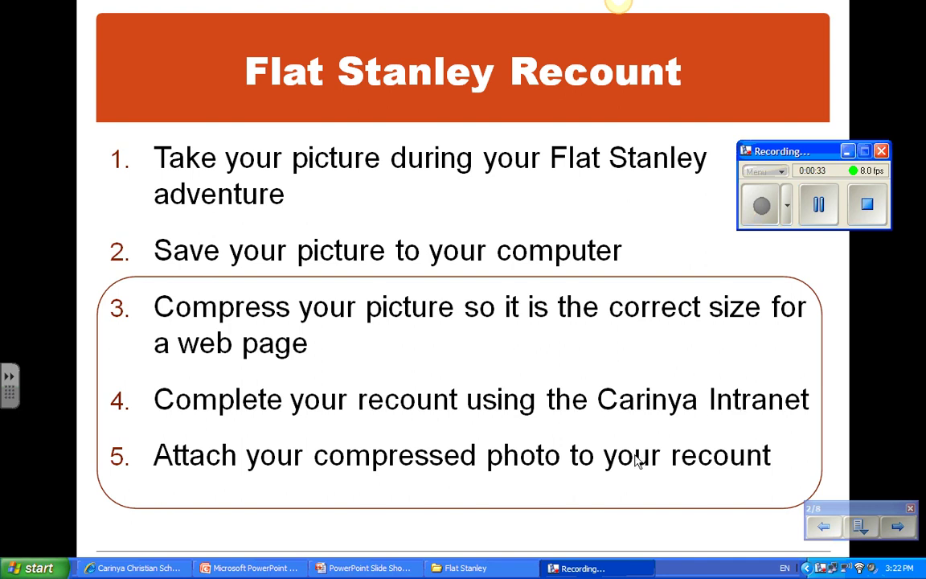
- Step through the Windows XP, Vista, 7 and Mac slides back to the recount steps, then end the show
left_click(900, 528)
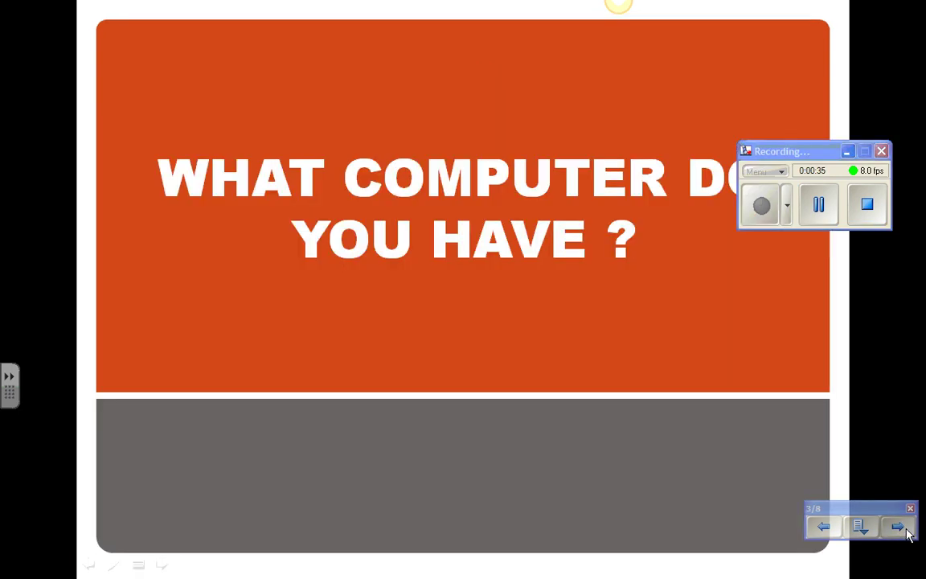
left_click_drag(830, 153, 844, 29)
left_click(899, 529)
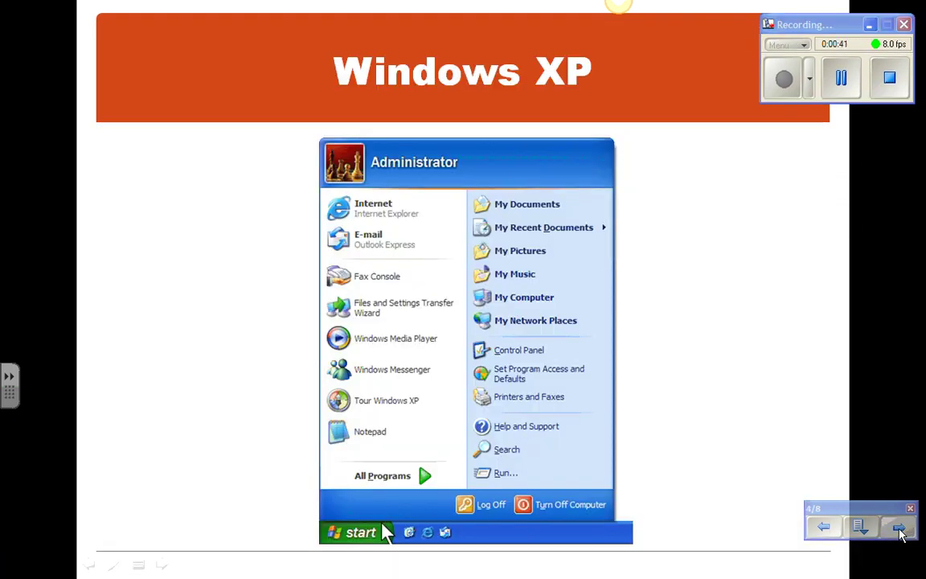
left_click(900, 529)
left_click(898, 529)
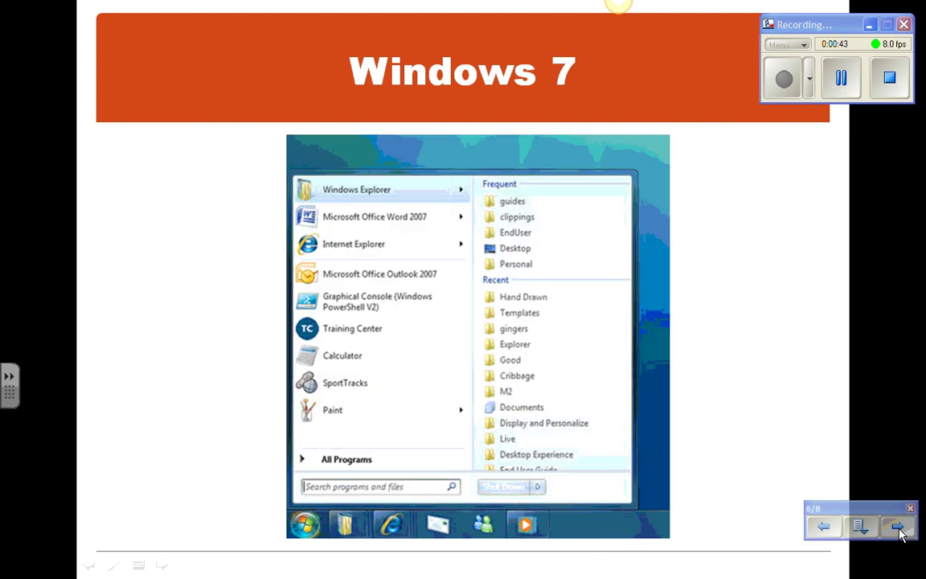
left_click(899, 529)
left_click(899, 529)
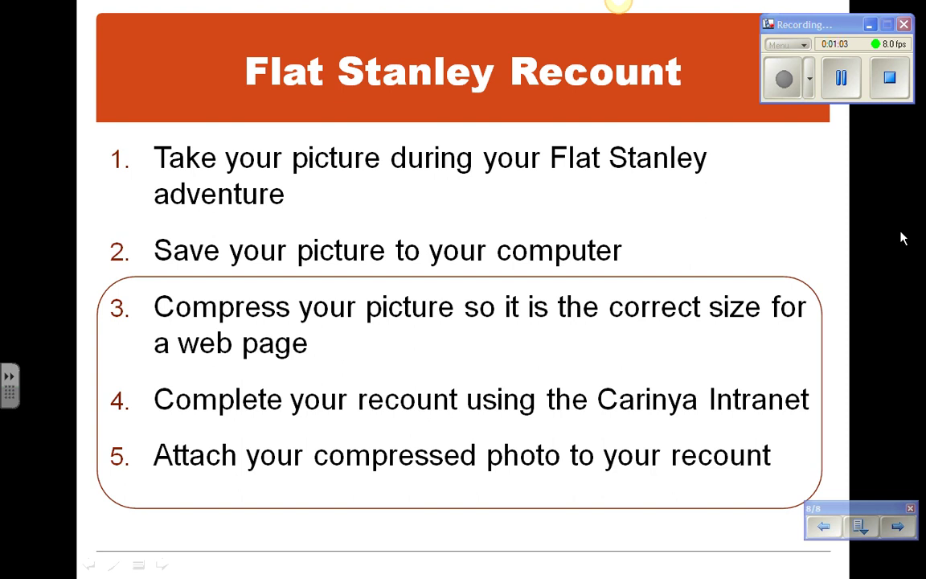
left_click(898, 526)
- Switch to the Flat Stanley folder and show its files in Details view
key("alt+Tab")
key("alt+Tab")
key("alt+Tab")
key("alt+Tab")
key("alt+Tab")
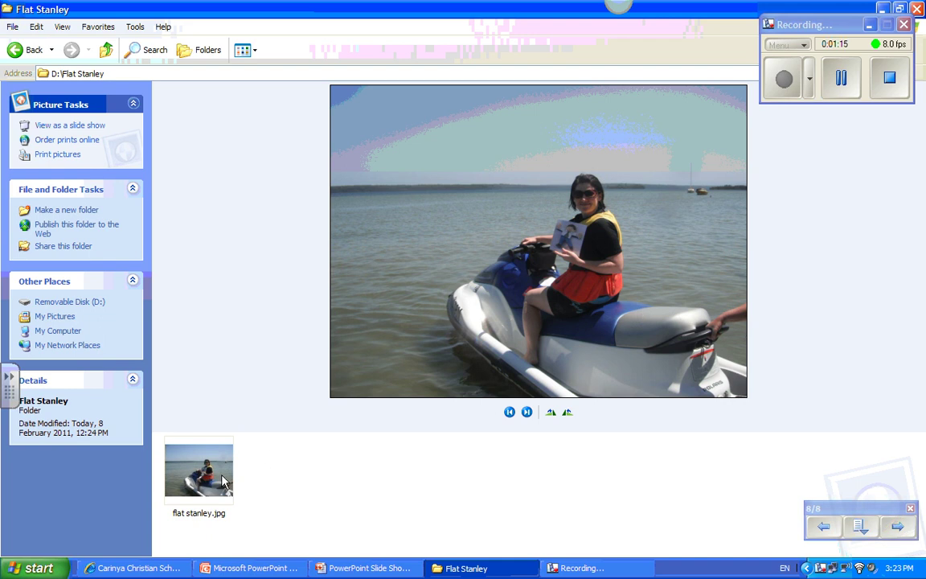
mouse_move(204, 482)
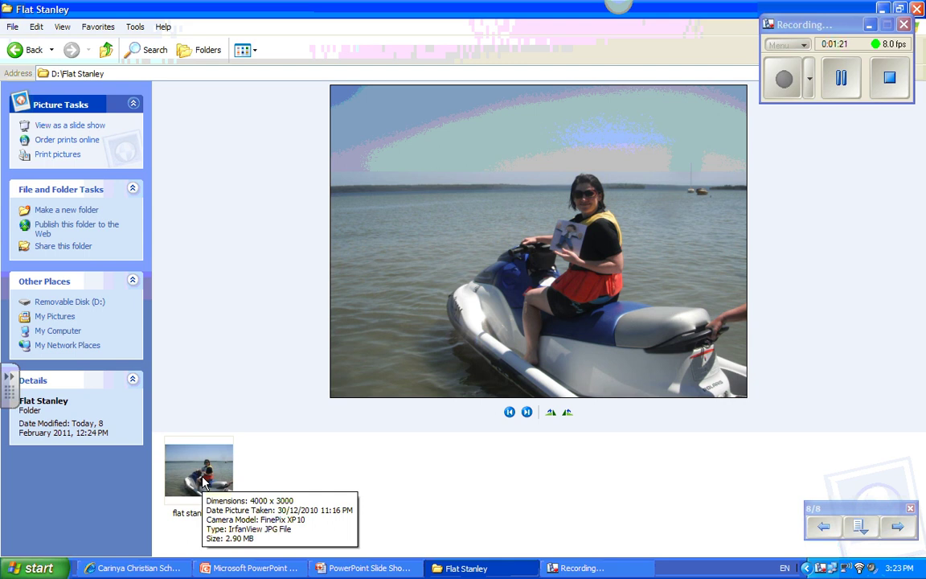
left_click(252, 52)
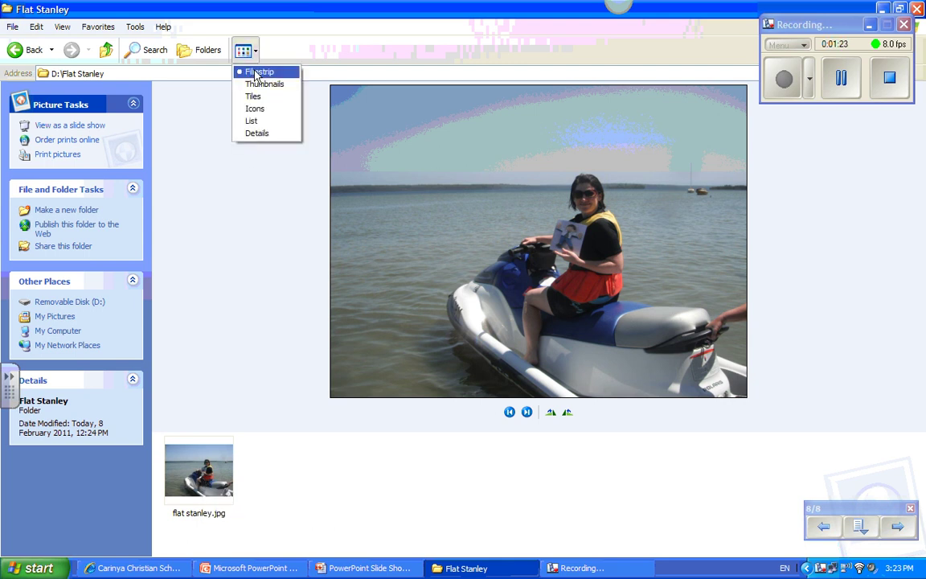
left_click(256, 133)
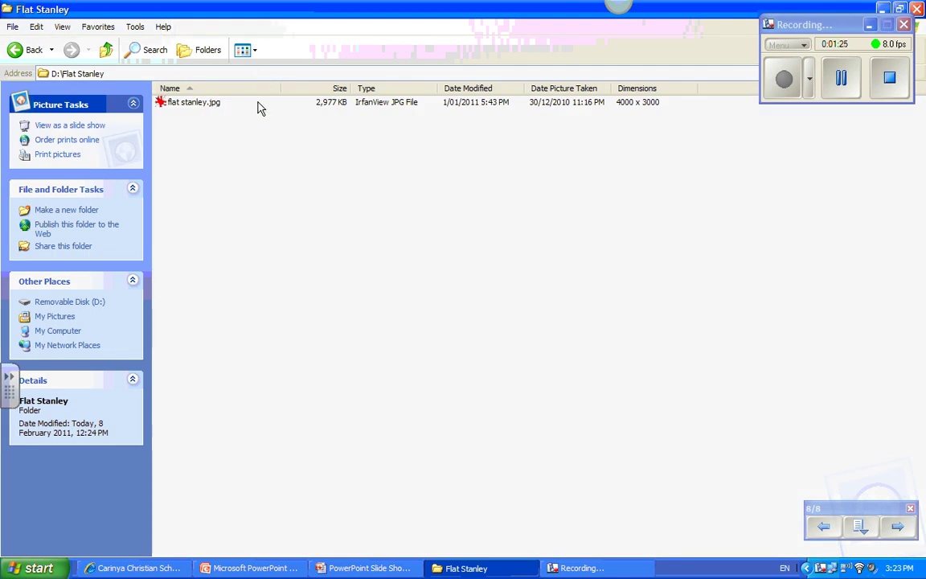
- Open the 2,977 KB flat stanley.jpg with Microsoft Office Picture Manager
mouse_move(259, 108)
left_click(202, 108)
right_click(205, 110)
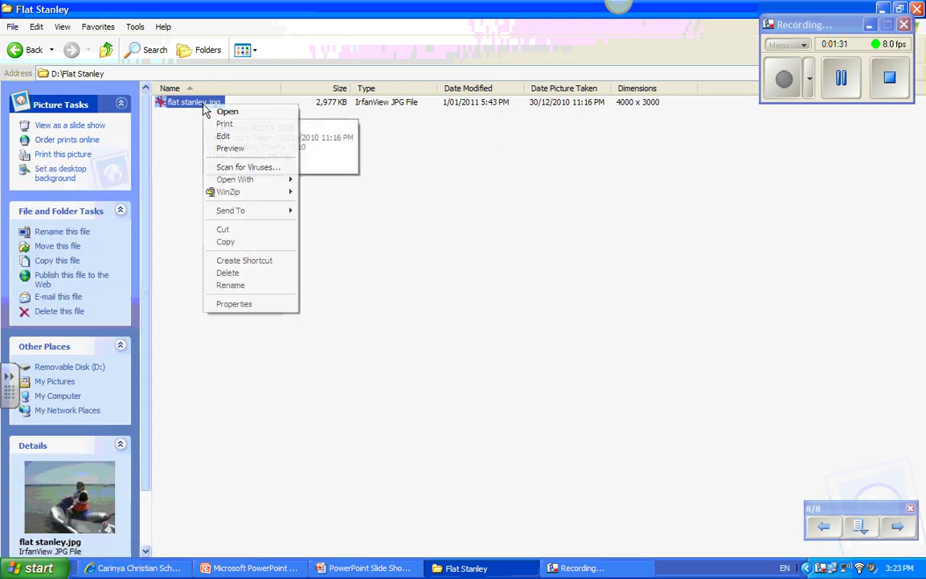
mouse_move(246, 181)
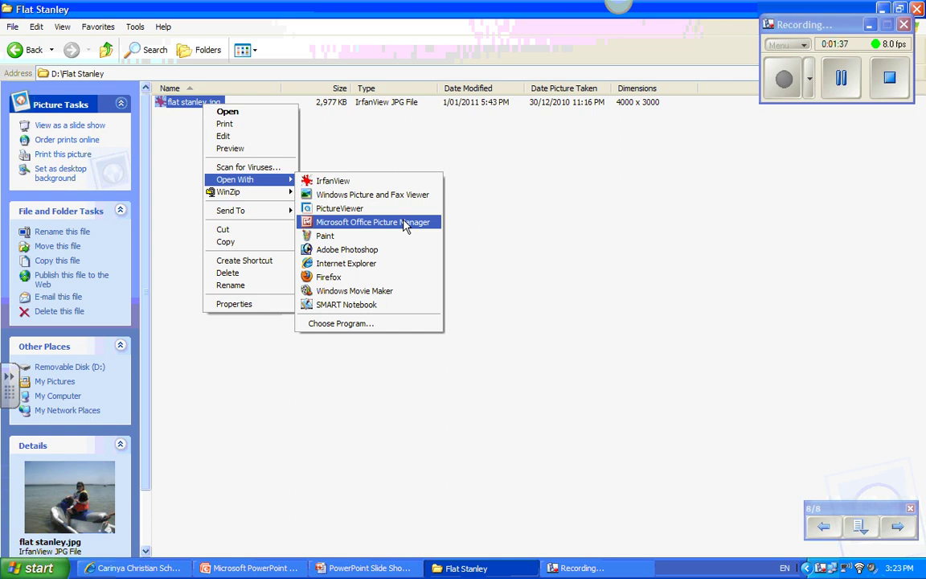
right_click(190, 105)
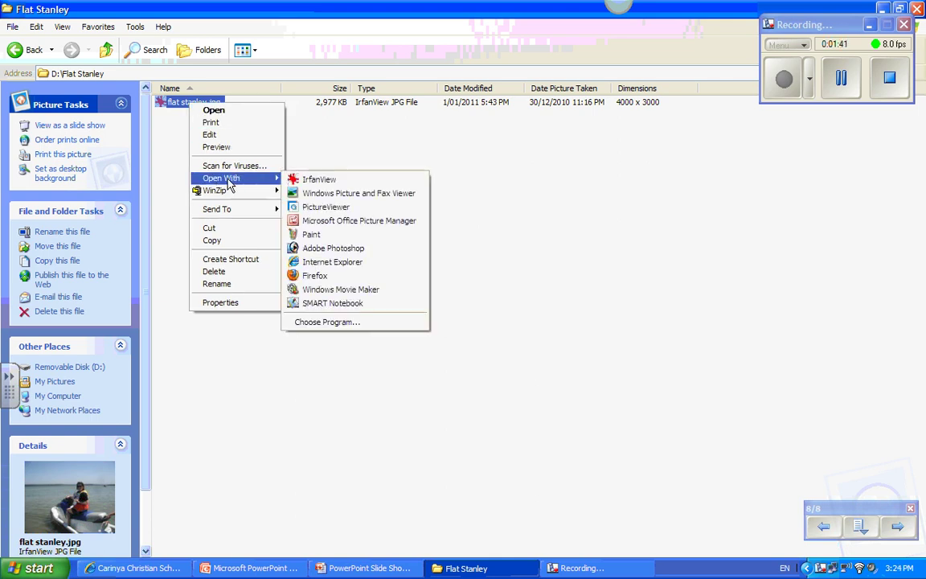
left_click(310, 220)
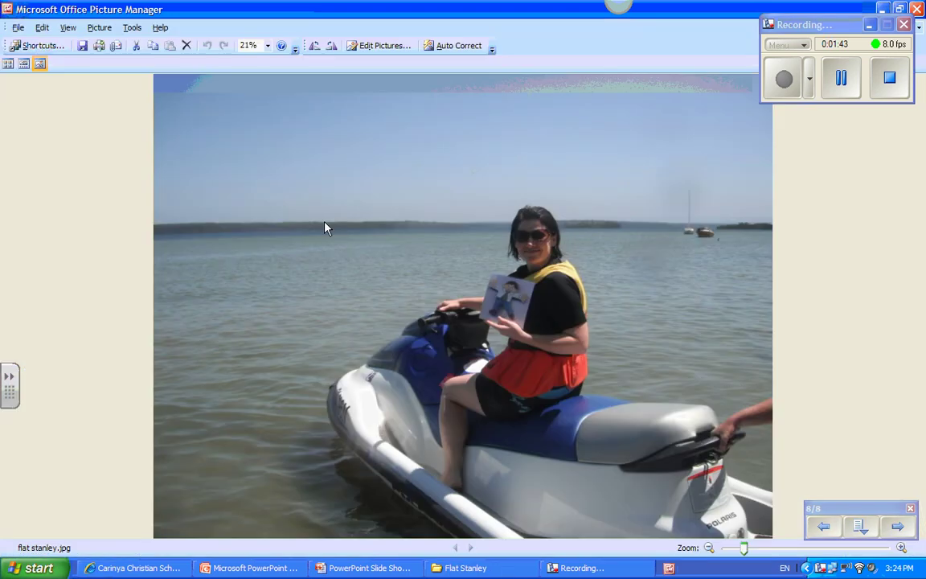
- Apply Compress Pictures with the Web pages option to flat stanley.jpg (2.90 MB to 57.6 KB)
left_click_drag(817, 27, 91, 426)
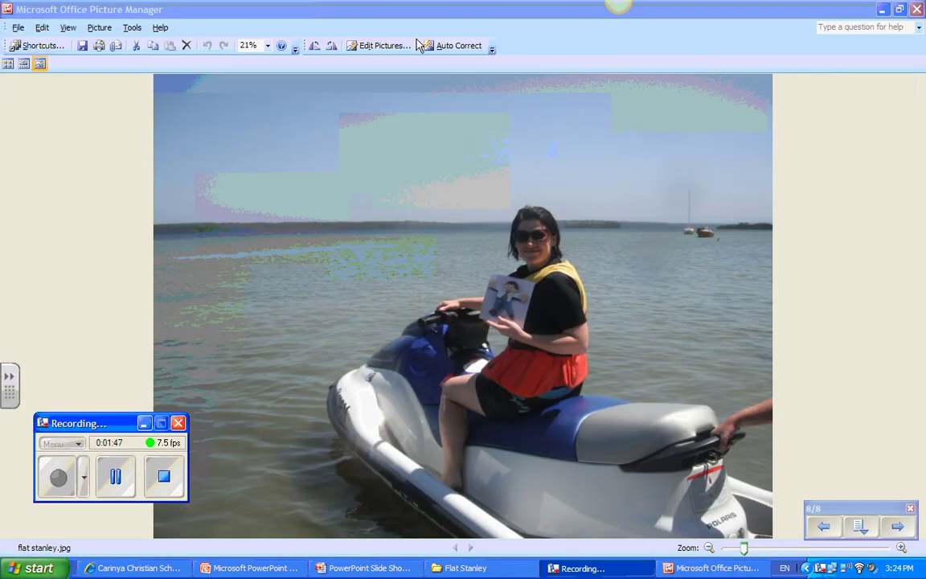
left_click(384, 49)
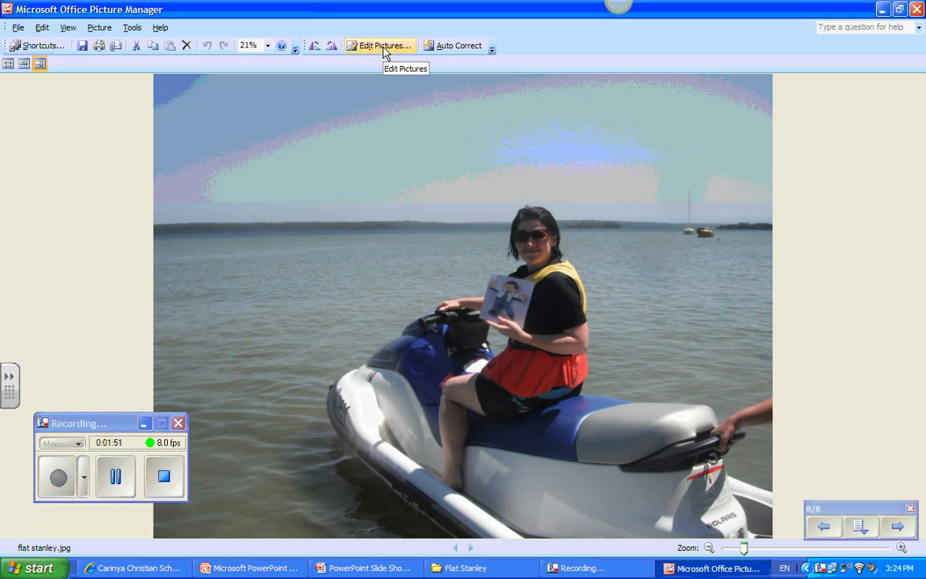
left_click(374, 46)
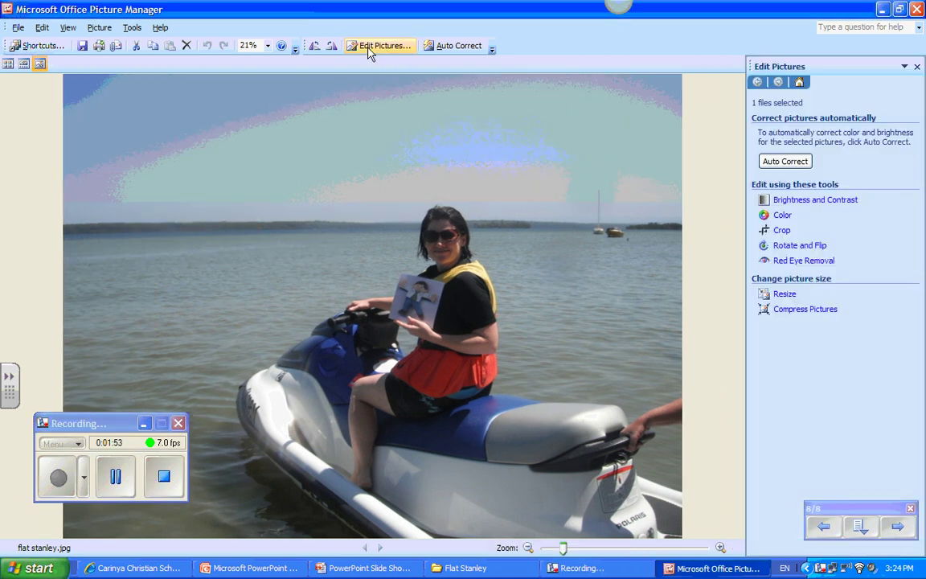
left_click(796, 312)
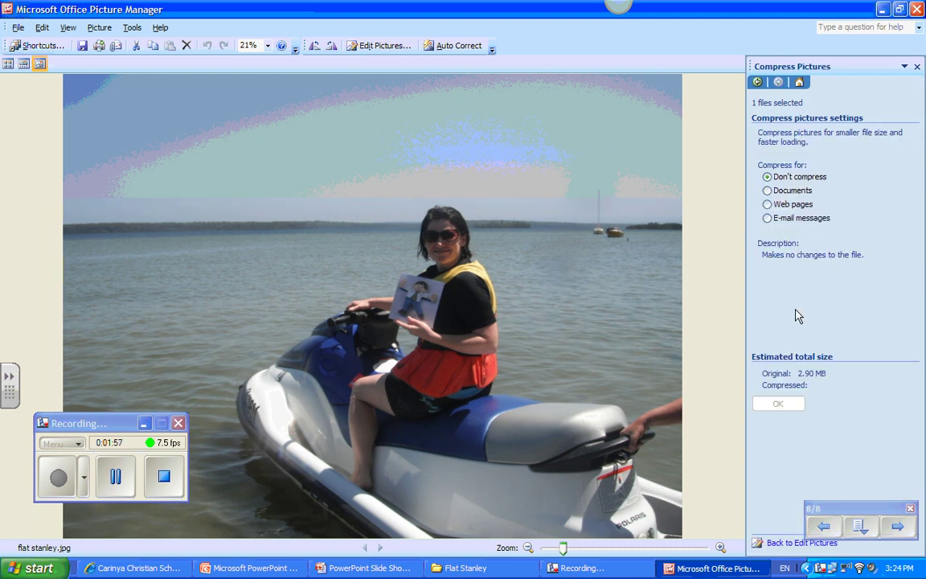
left_click(768, 205)
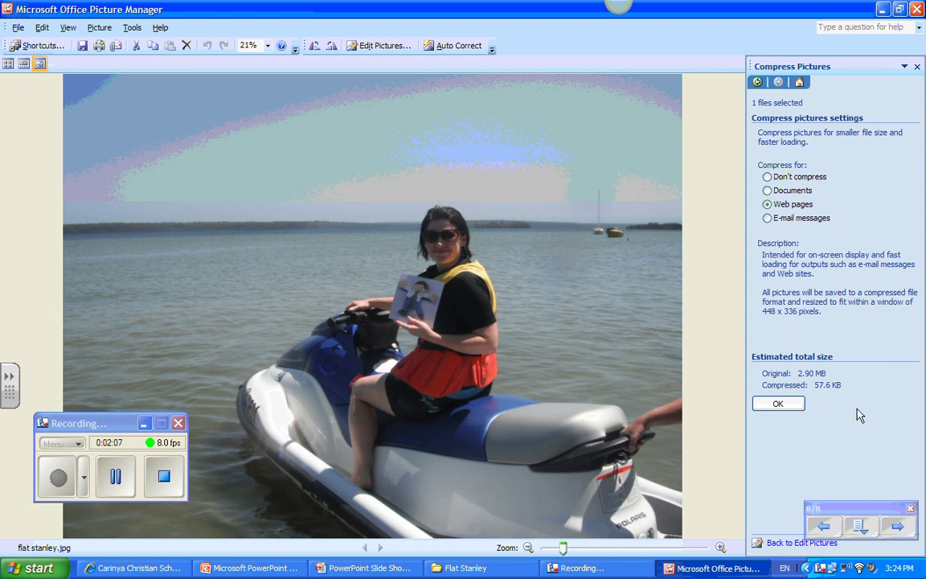
left_click(791, 408)
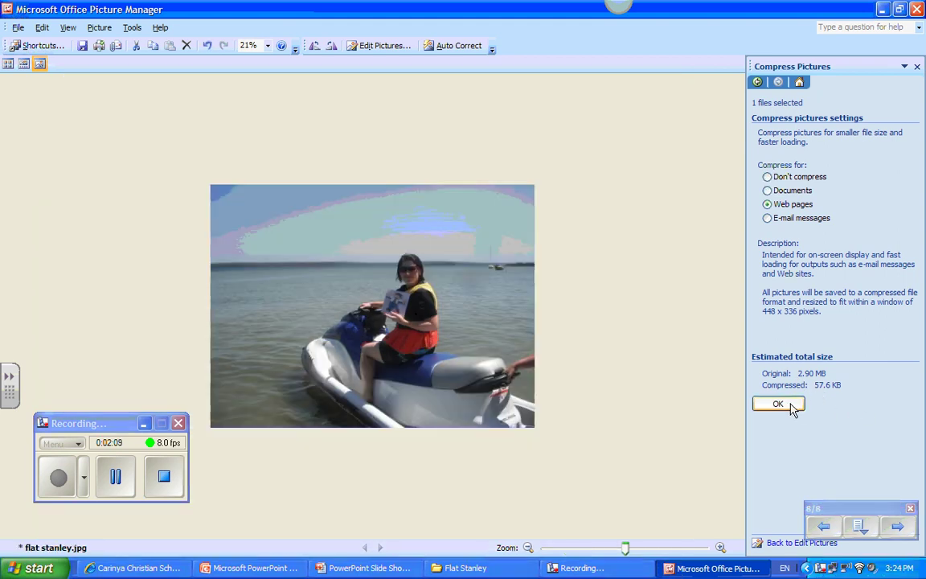
- Save the compressed copy as 'flat stanley small.jpg', then close Picture Manager discarding changes to the original
left_click(18, 28)
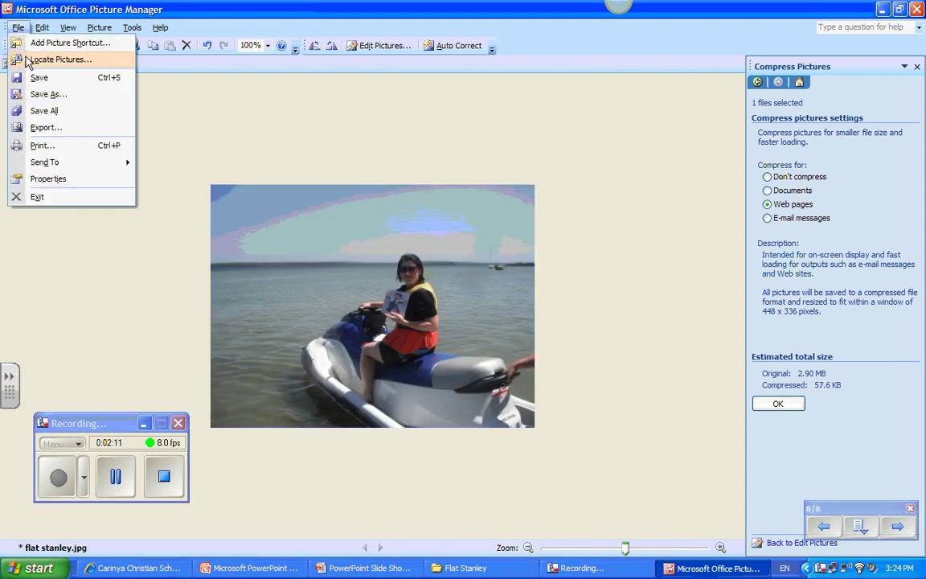
left_click(44, 93)
left_click(346, 473)
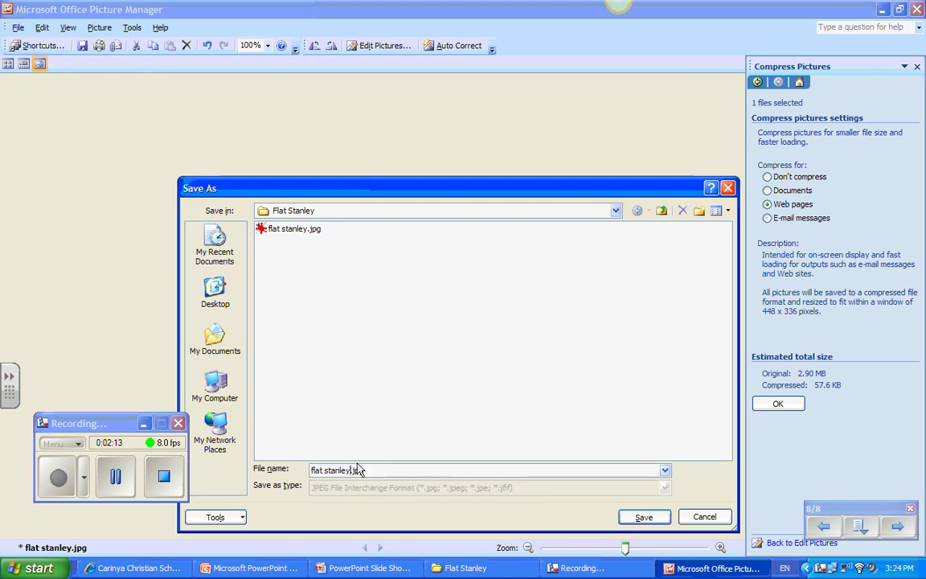
type("small")
key("Return")
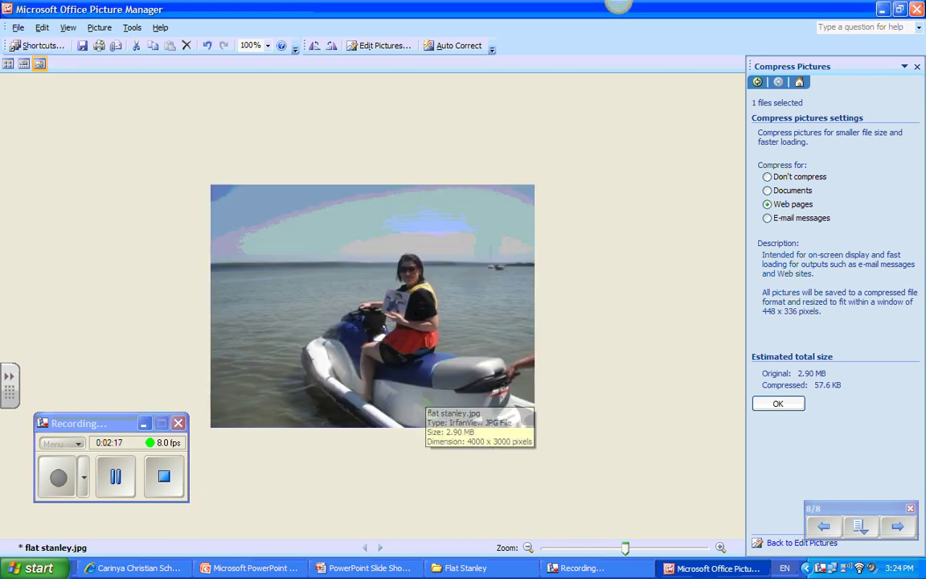
left_click(917, 10)
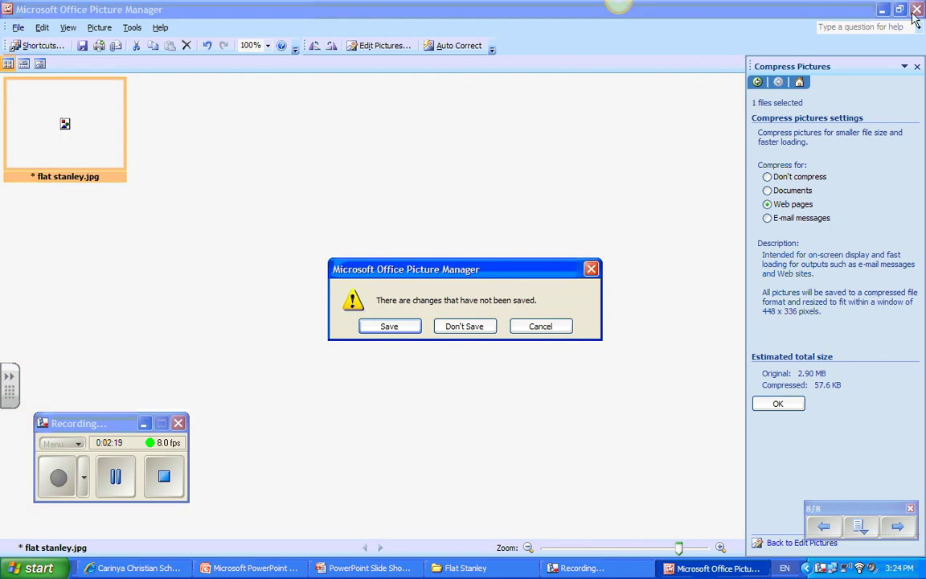
left_click(469, 330)
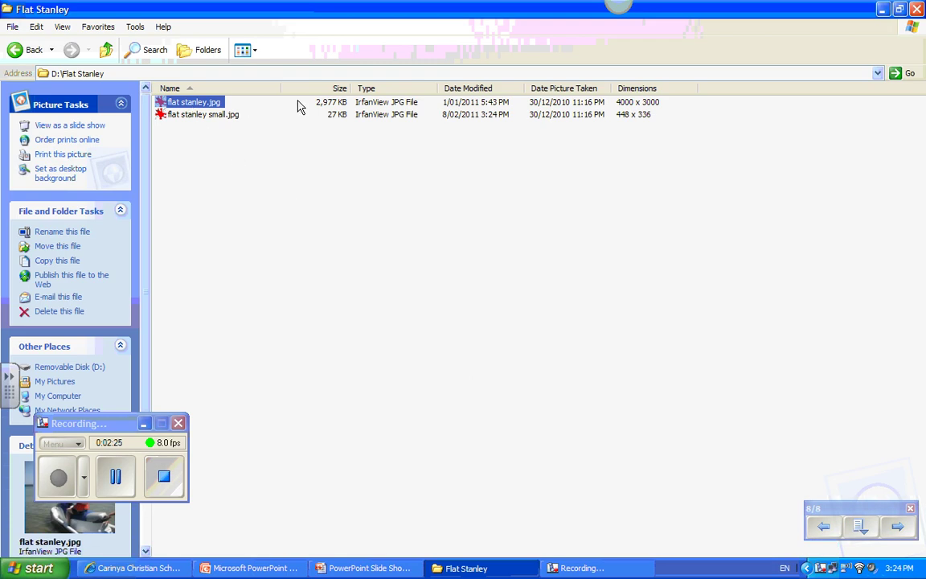
- Select the 27 KB flat stanley small.jpg, then return to the Carinya Christian School website
left_click(195, 113)
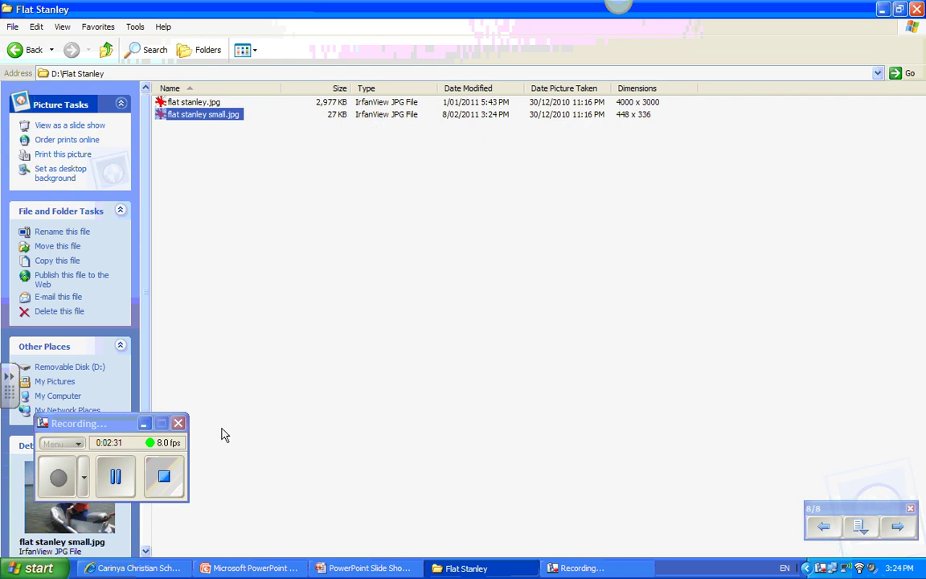
left_click(132, 567)
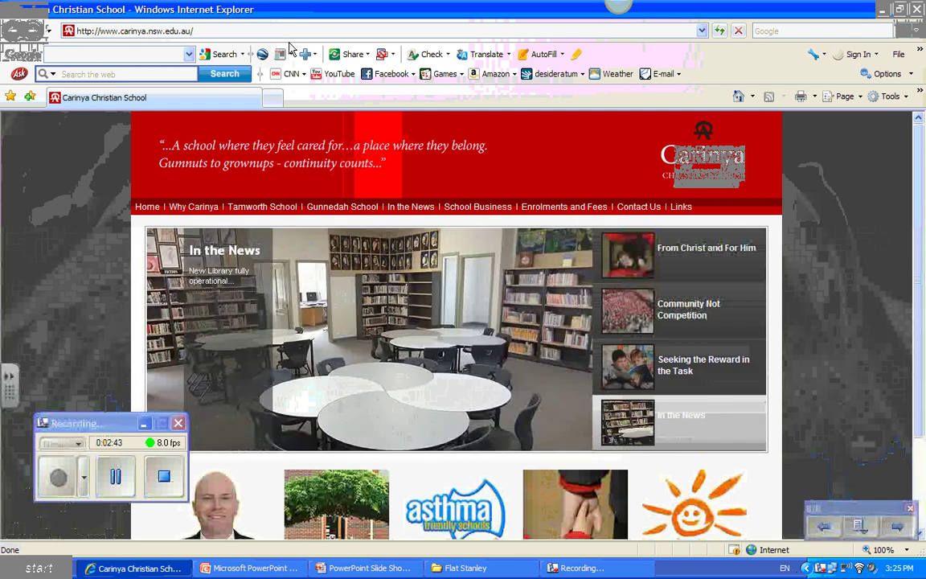
- Open the Intranet from Links, maximize its window, and log in with the student's username and password
mouse_move(681, 207)
left_click(688, 226)
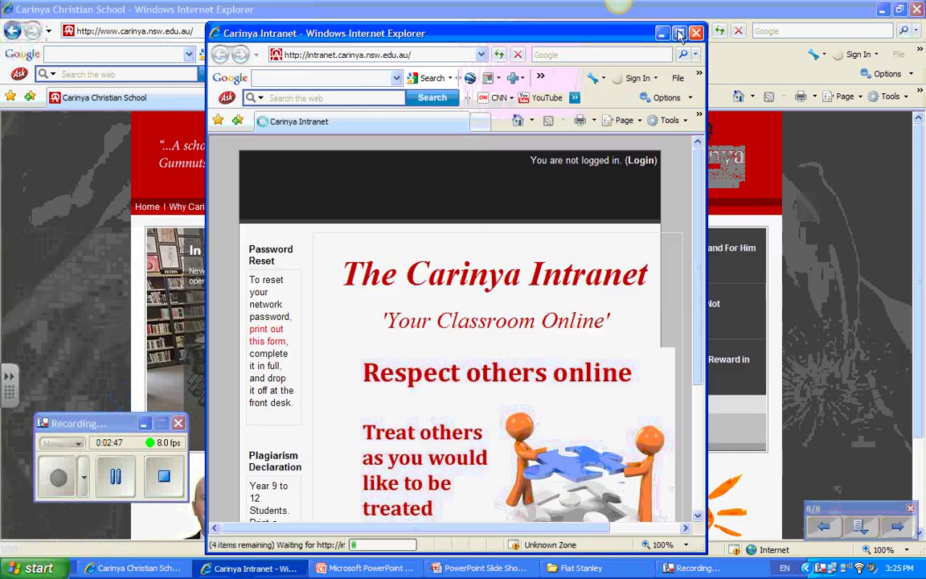
left_click(679, 33)
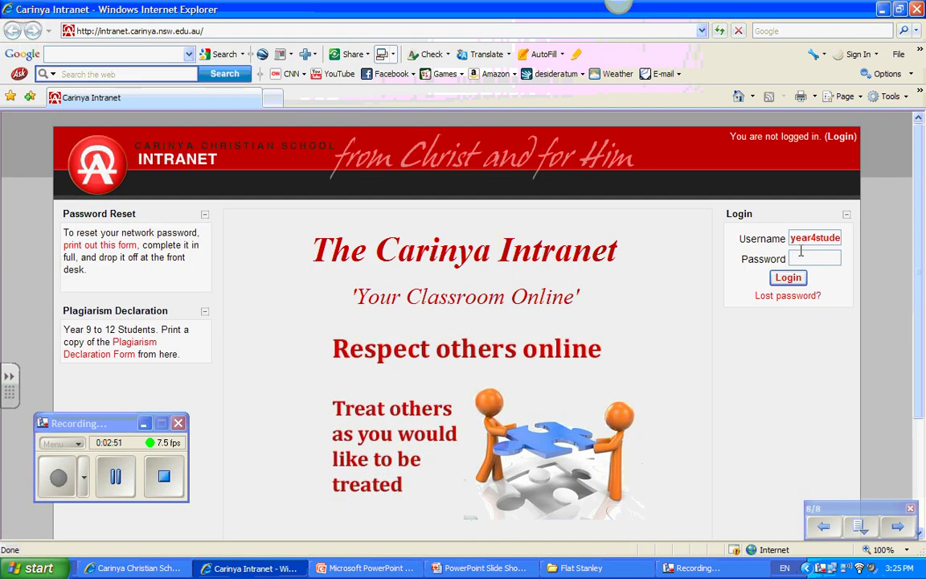
key("Tab")
type("••••••••••")
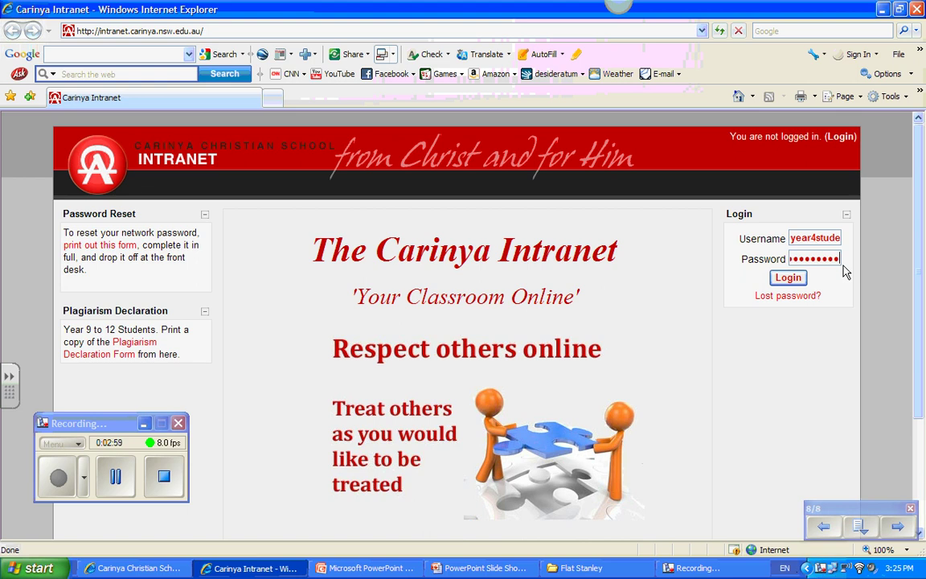
left_click(794, 280)
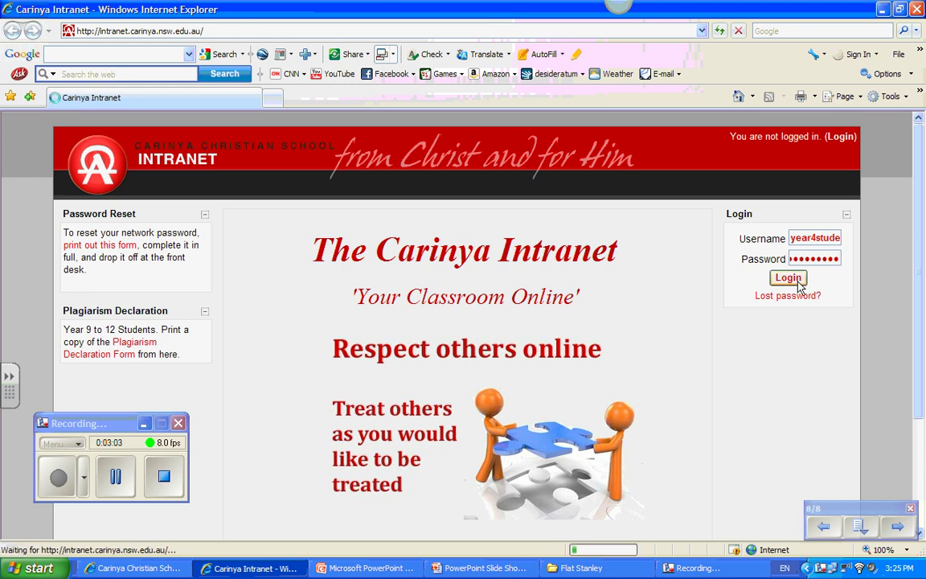
left_click_drag(103, 430, 809, 174)
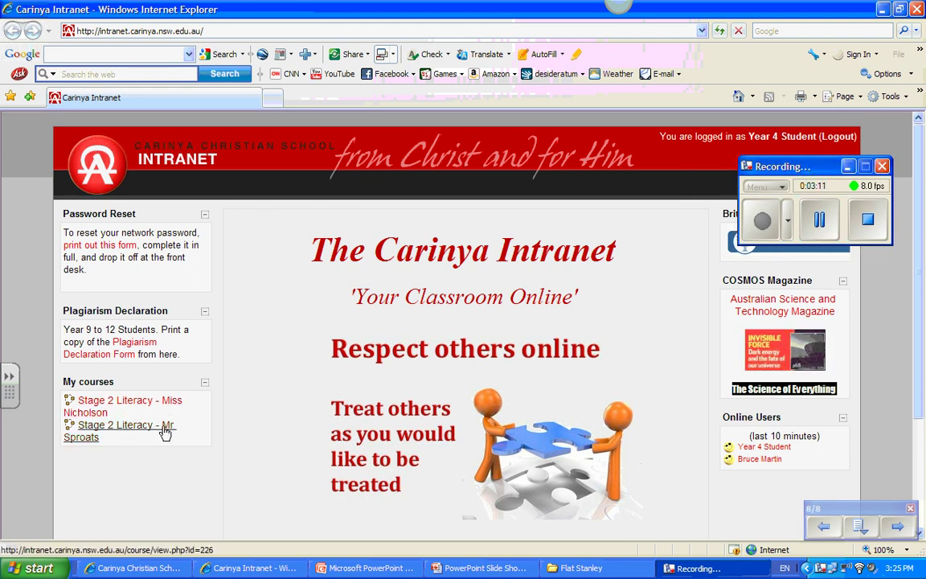
- Go to Stage 2 Literacy, open the My Adventure with Flat Stanley forum, and reply to the teacher's post
left_click(144, 407)
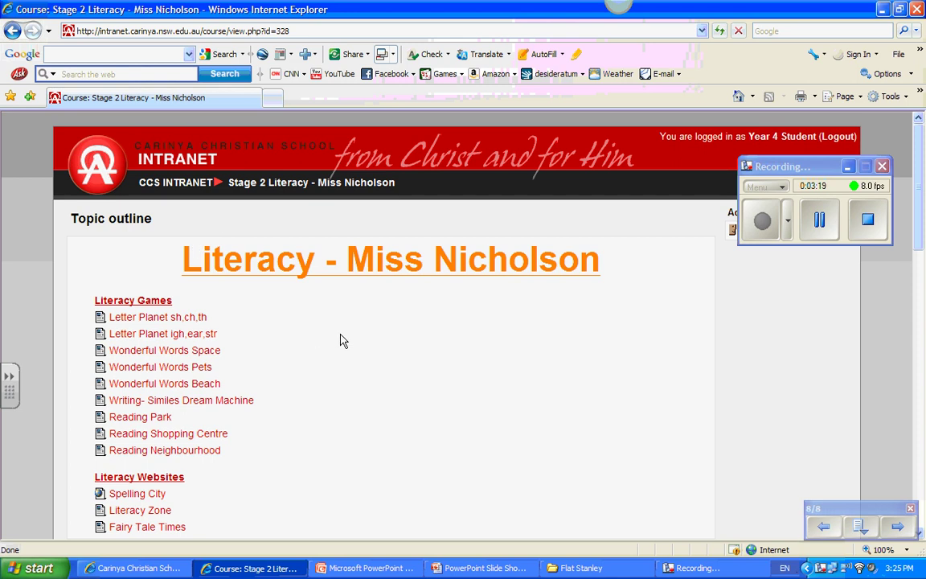
scroll(340, 341, "down", 5)
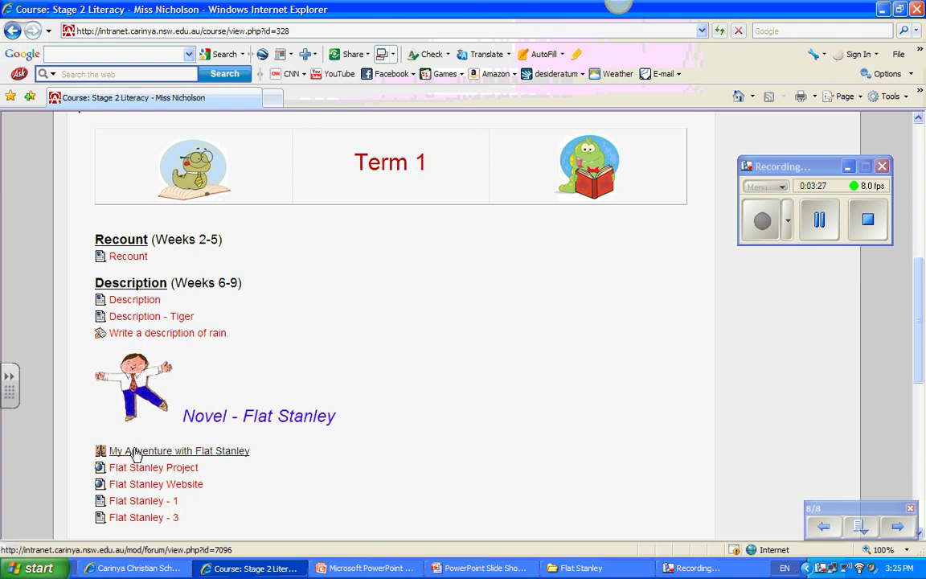
left_click(205, 452)
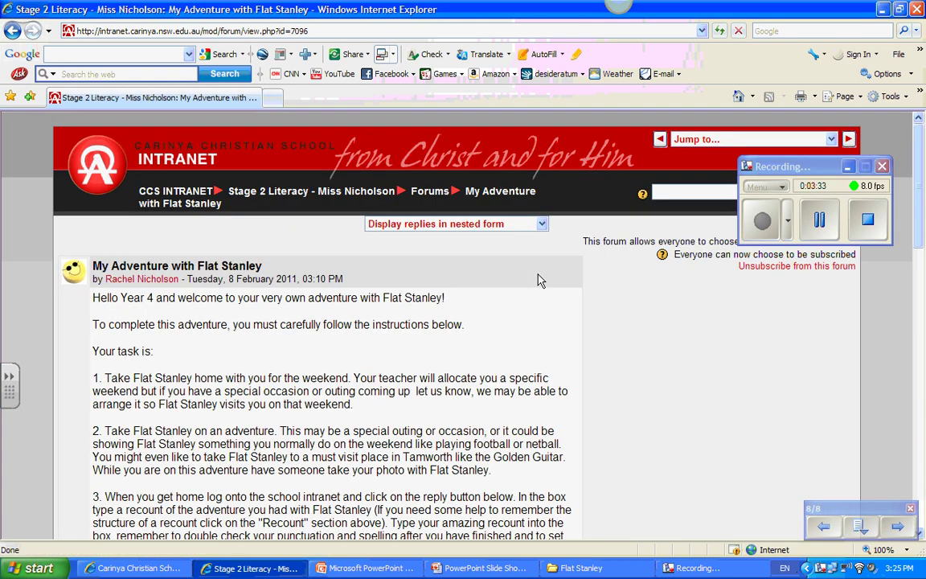
scroll(540, 280, "down", 1)
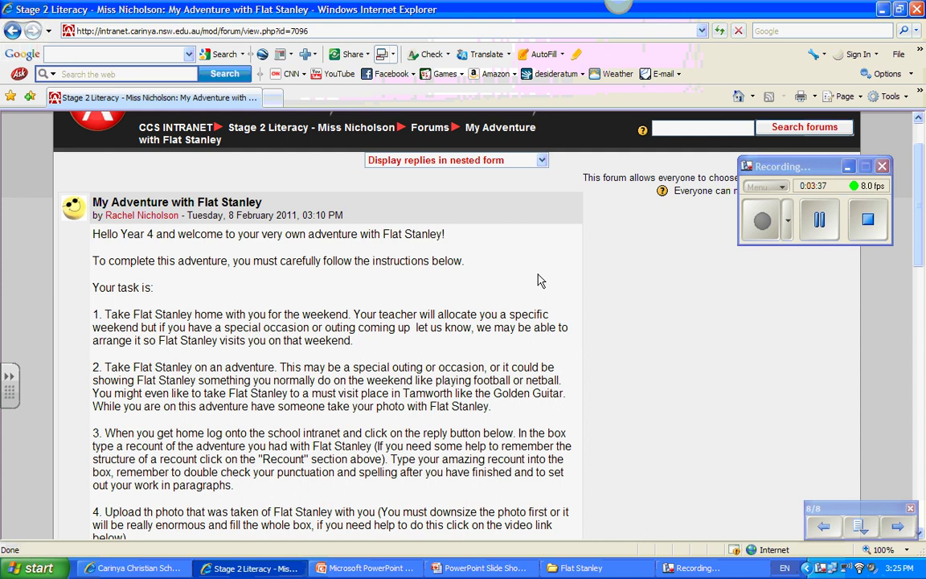
scroll(200, 266, "down", 2)
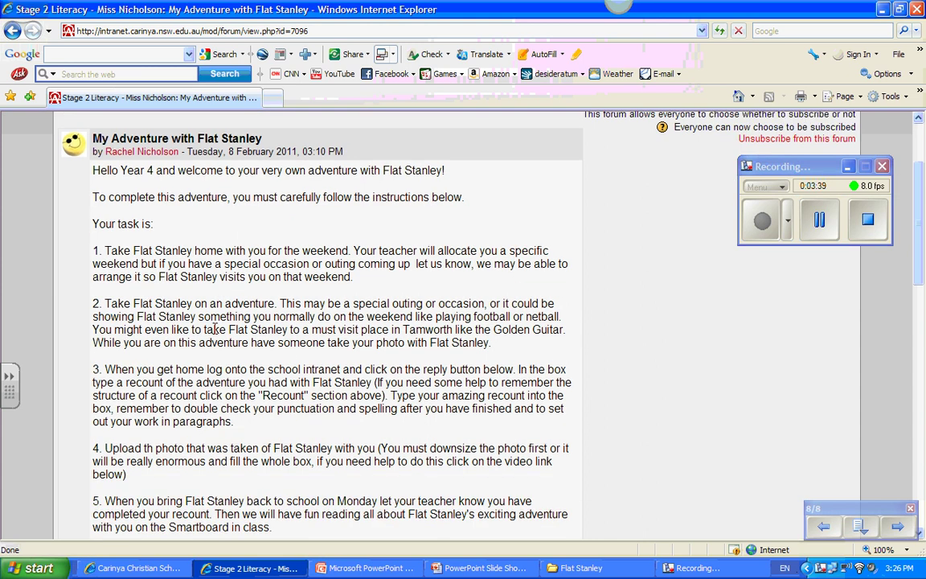
scroll(417, 339, "down", 5)
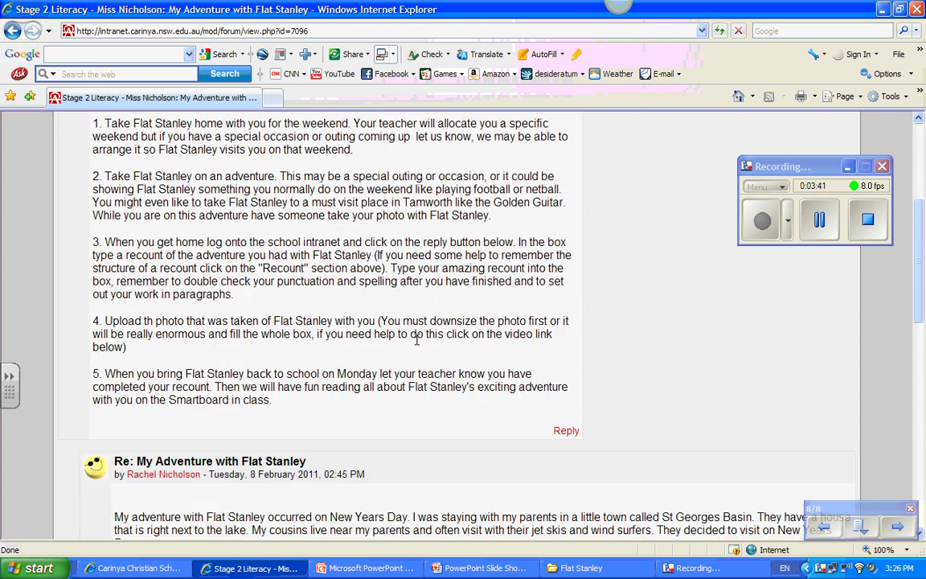
left_click(566, 367)
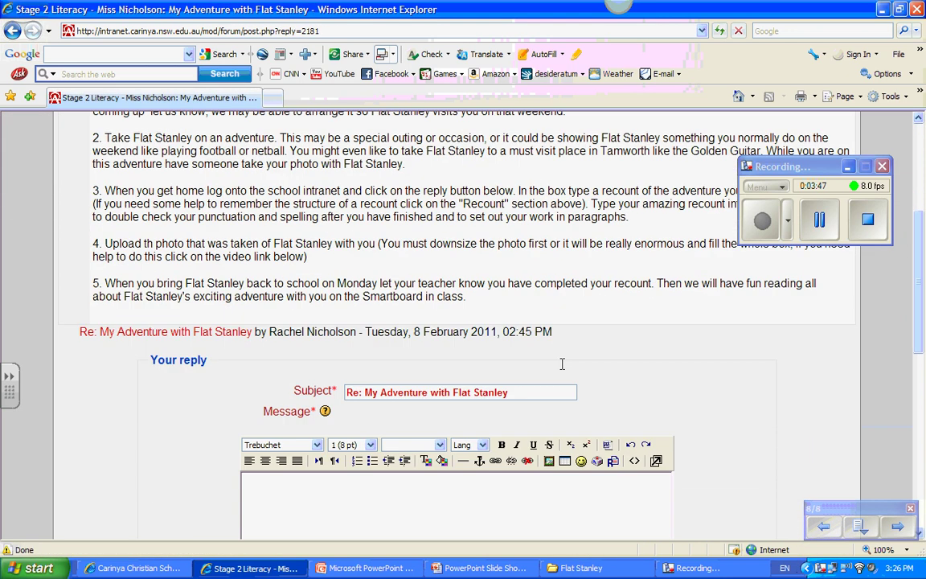
- Type 'Type your recount of your Flat Stanley adventure.' in the message, fixing 'flate' and 'adventure' typos
left_click(381, 242)
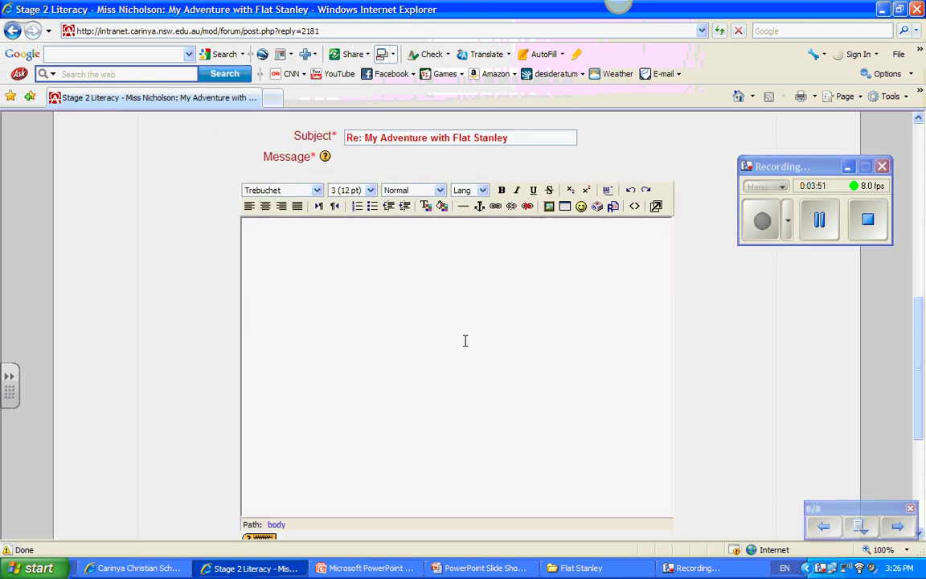
type("Type your recoun")
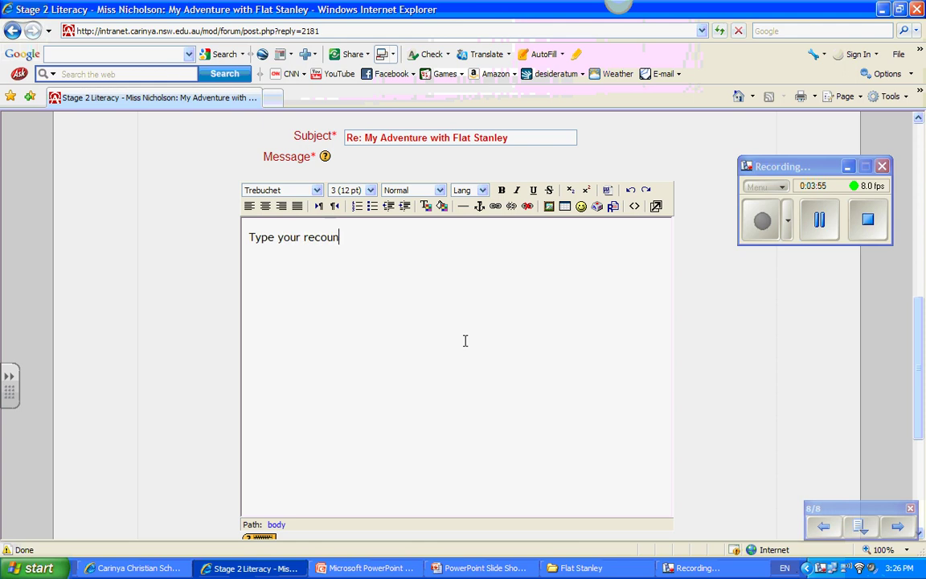
type("t of your flate ")
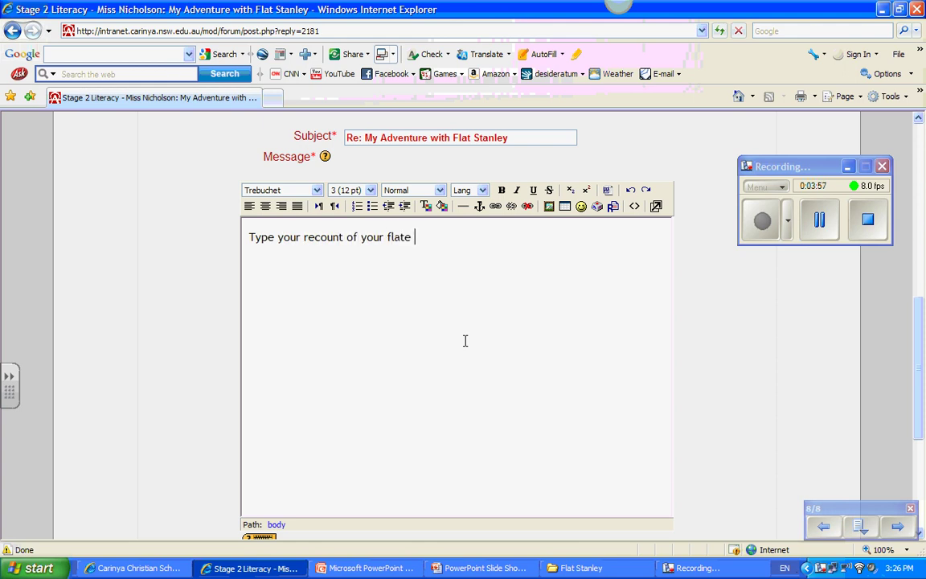
type("stanley adve")
key("BackSpace")
type("entyre")
key("BackSpace")
key("BackSpace")
key("BackSpace")
type("ure")
mouse_move(405, 238)
left_mouse_down()
mouse_move(393, 238)
mouse_move(414, 238)
left_mouse_up()
key("Delete")
type("Flat S")
scroll(536, 344, "down", 3)
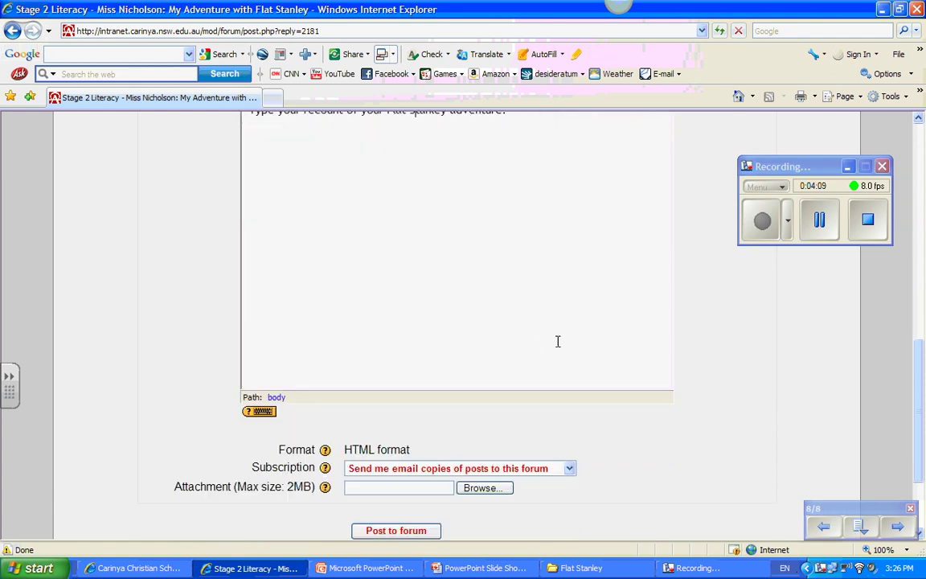
- Attach flat stanley small.jpg to the reply and post it to the forum
left_click(482, 489)
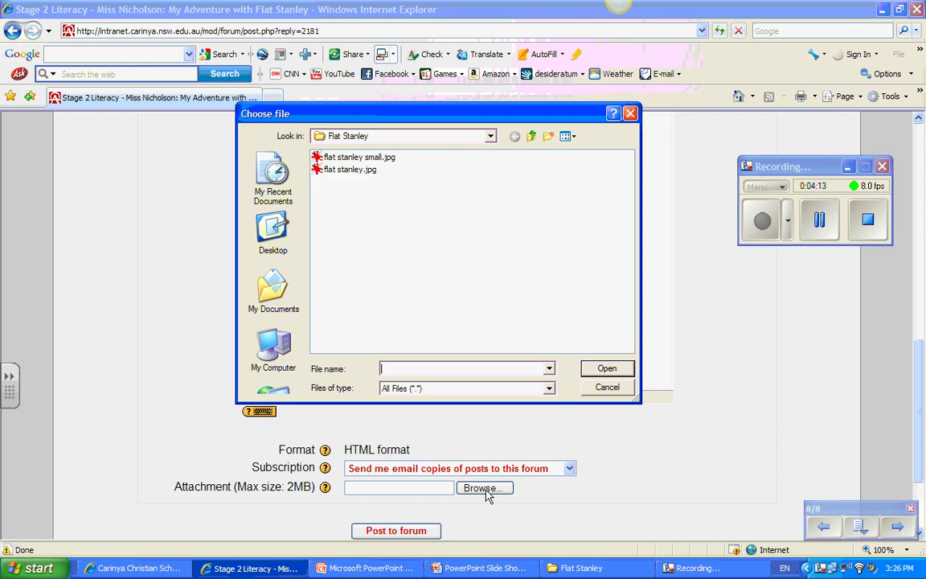
left_click(337, 158)
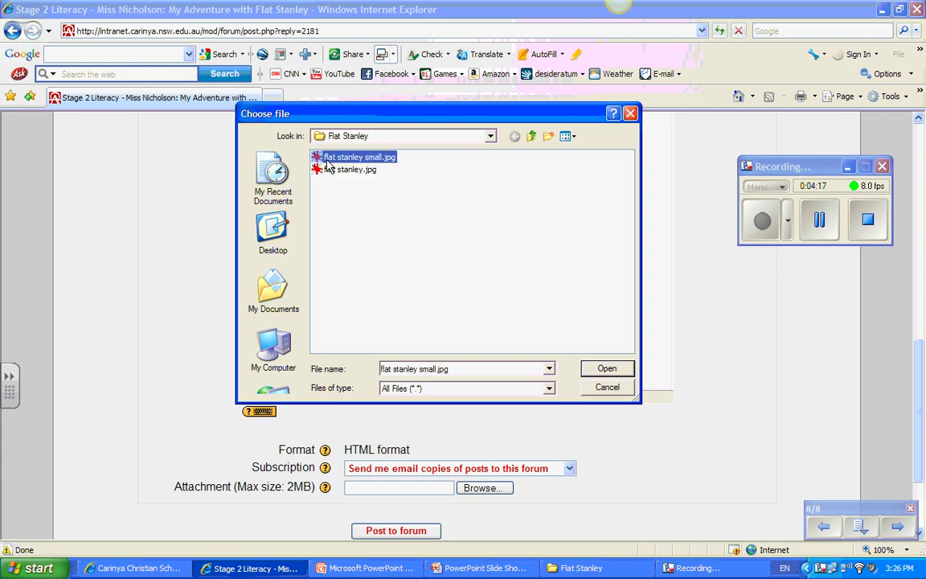
left_click(607, 368)
left_click(418, 534)
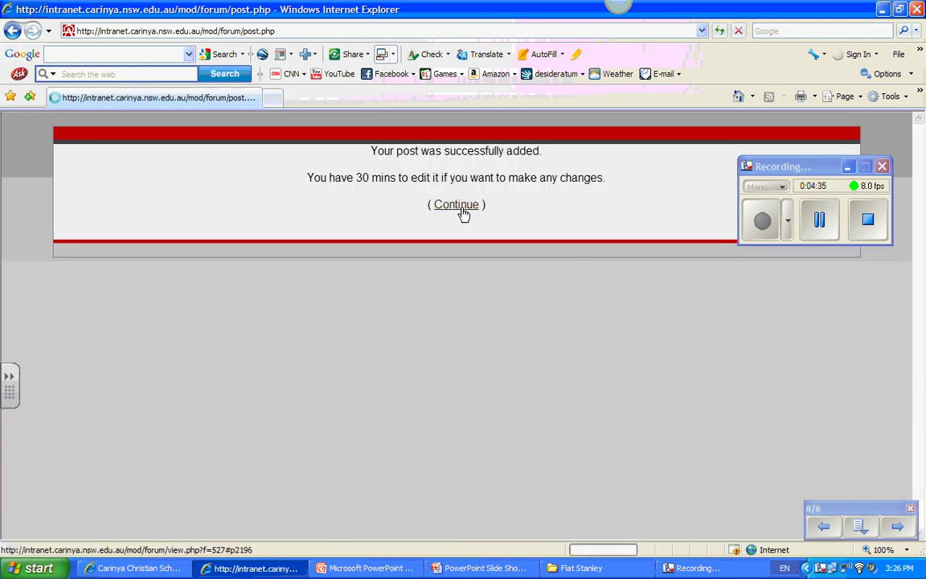
- Continue from the confirmation page and scroll down to the new reply with the jet-ski photo
left_click(461, 207)
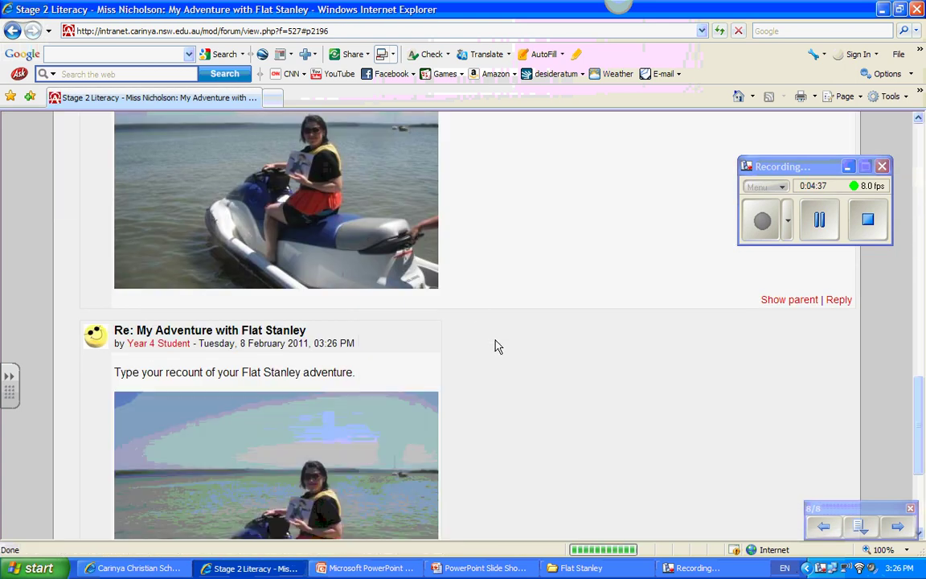
scroll(496, 346, "down", 5)
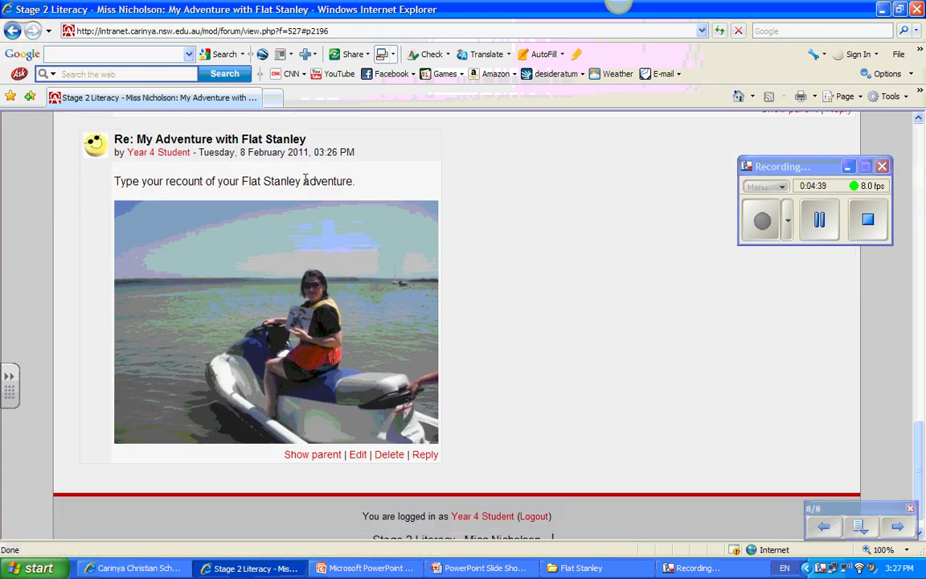